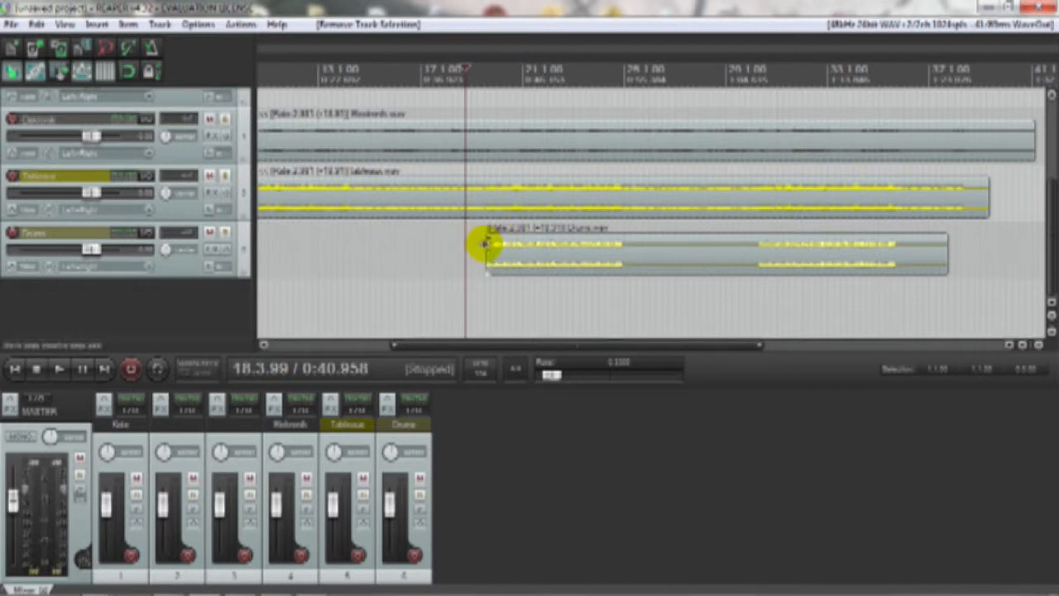
- Insert a new track below the Drums track, disarm its recording, and name it Drum Mix
right_click(116, 305)
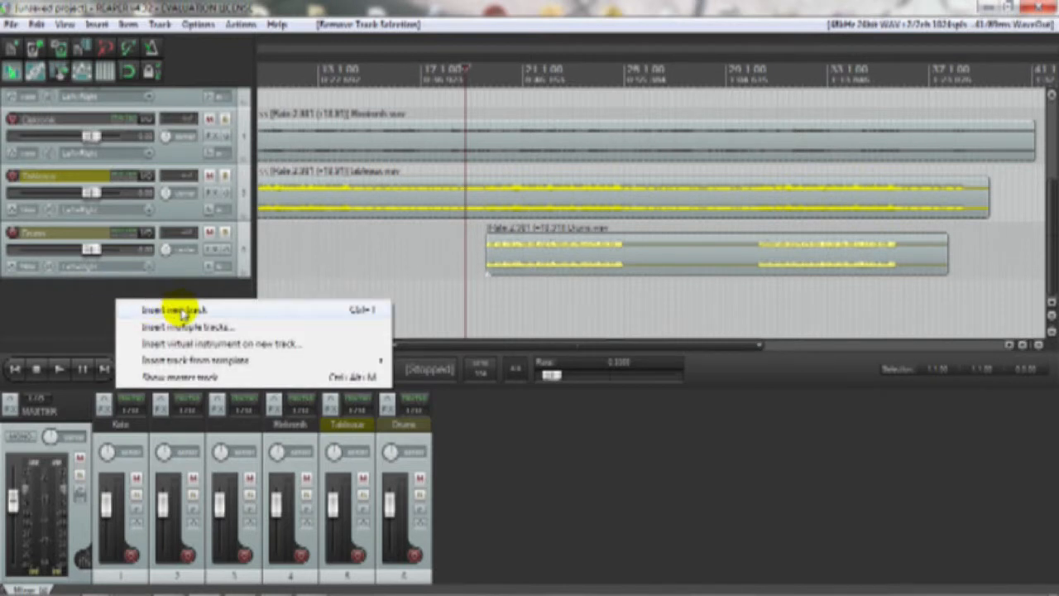
click(180, 310)
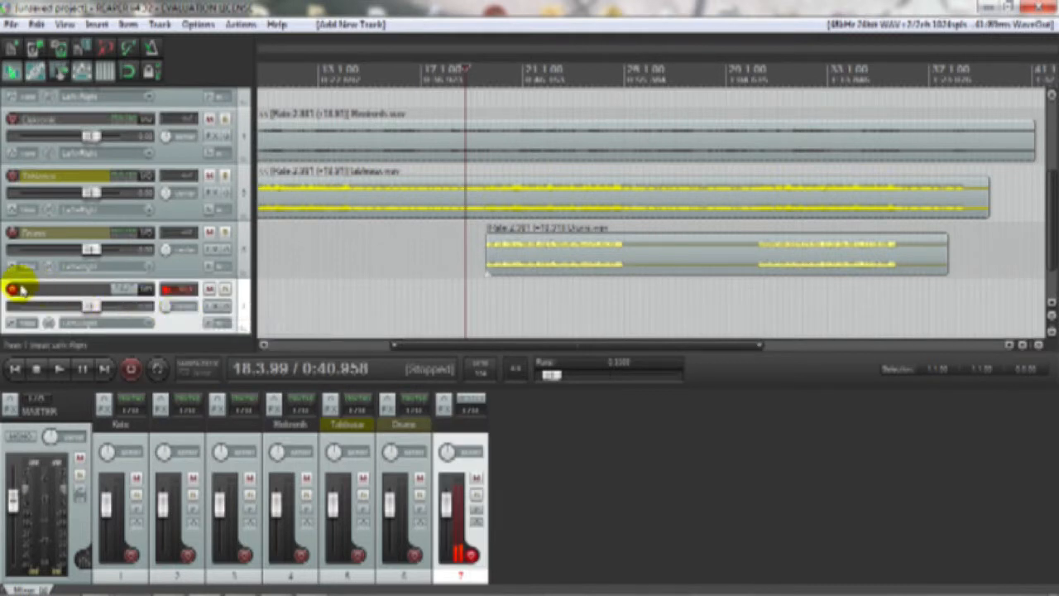
click(12, 289)
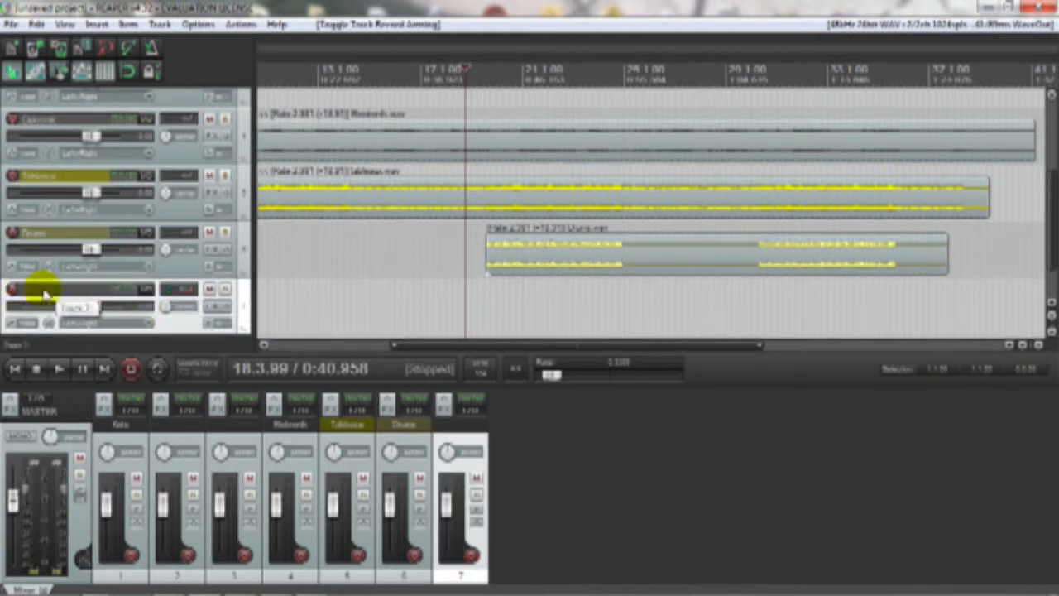
double_click(45, 291)
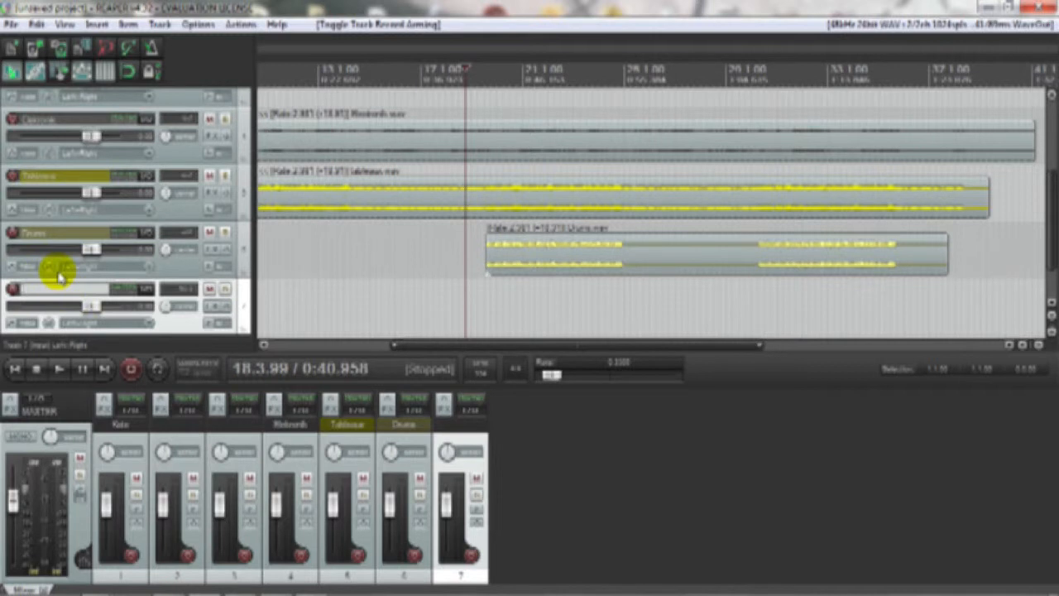
text(Piano)
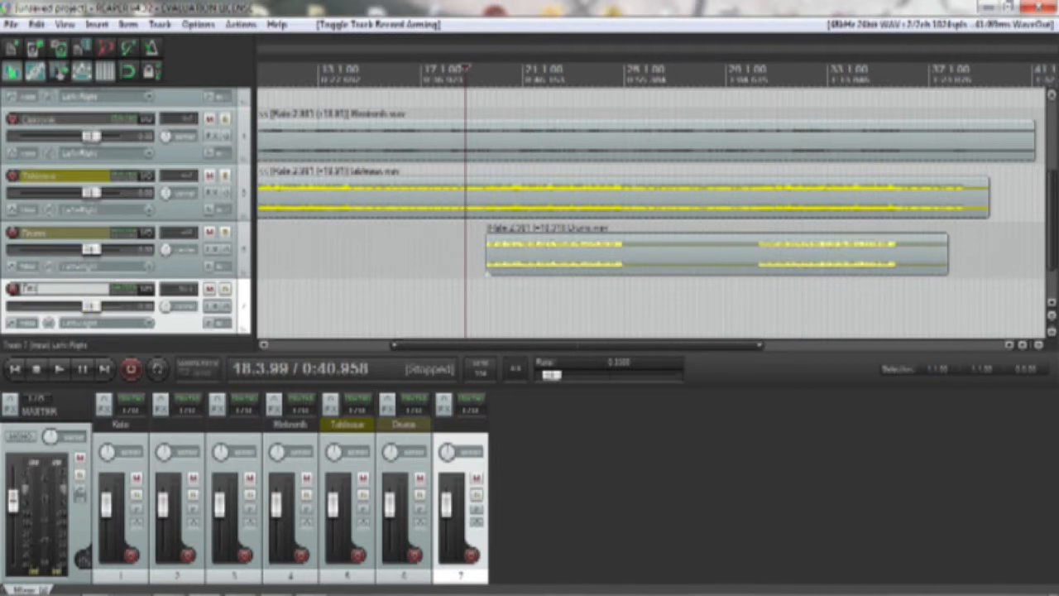
text( 3dd)
key(Return)
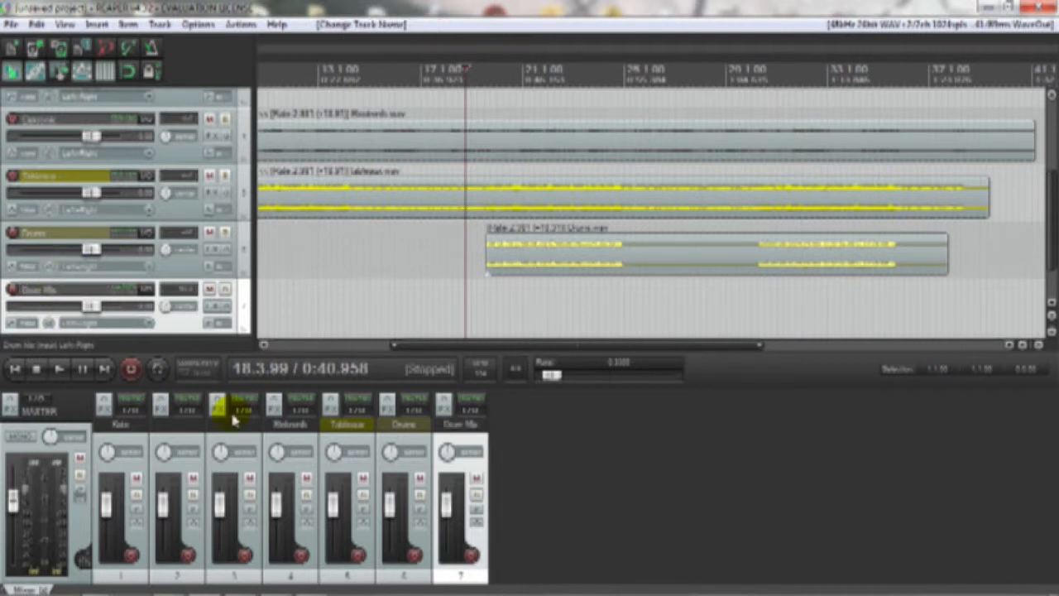
- Disable the Tableaux track's master/parent send and add a send to Drum Mix, keeping it Post-Fader (Post-Pan)
click(354, 411)
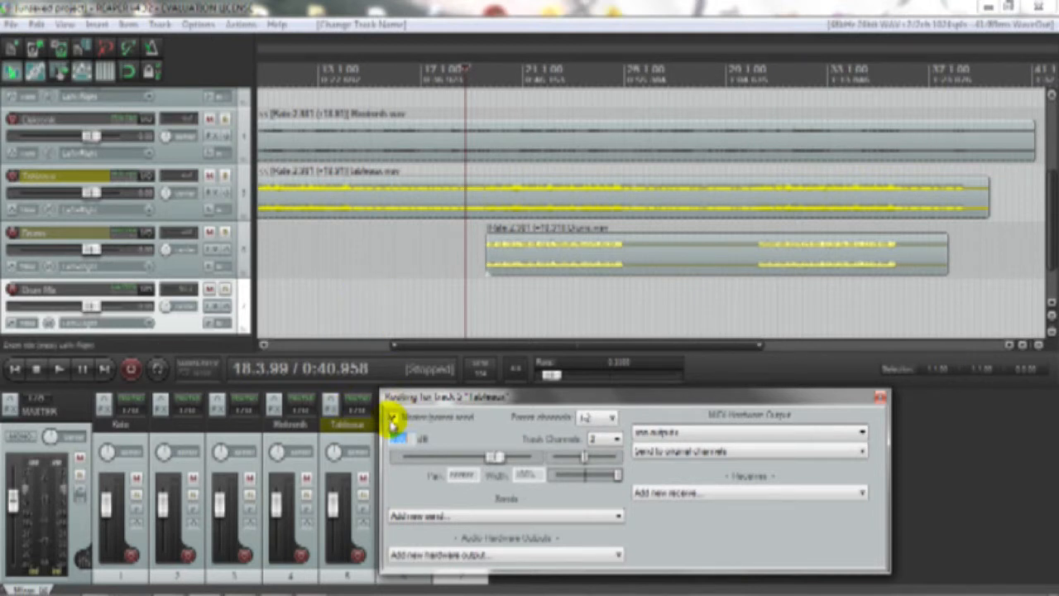
click(393, 421)
click(393, 420)
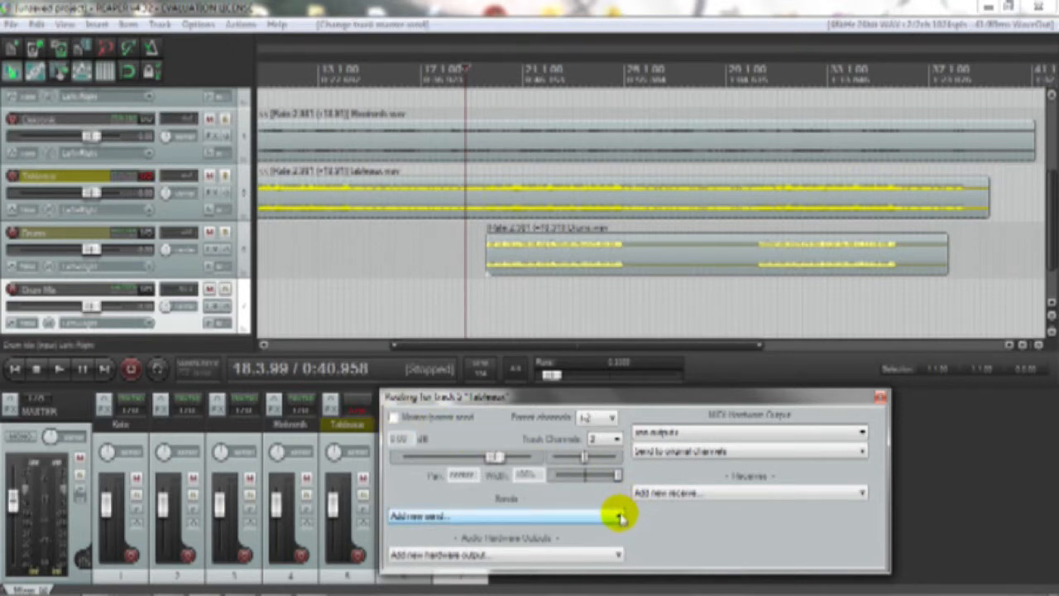
click(621, 517)
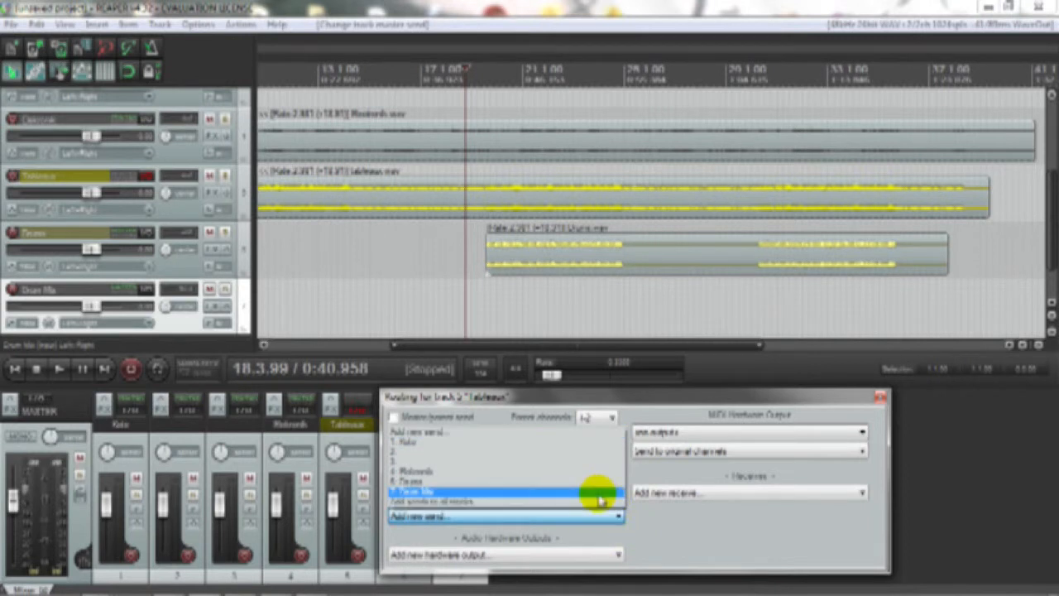
click(598, 494)
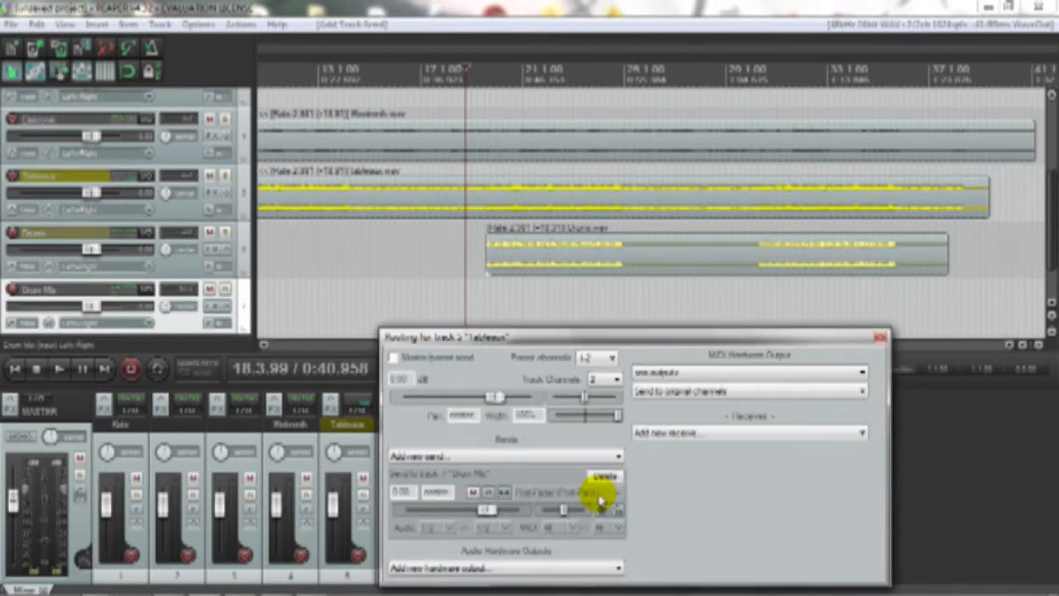
click(539, 495)
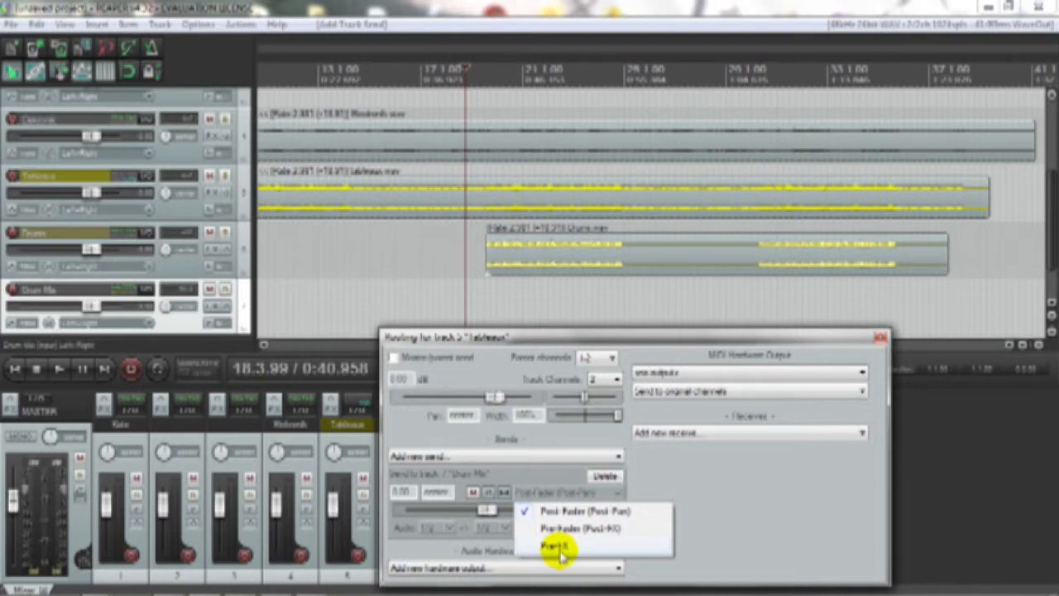
click(769, 496)
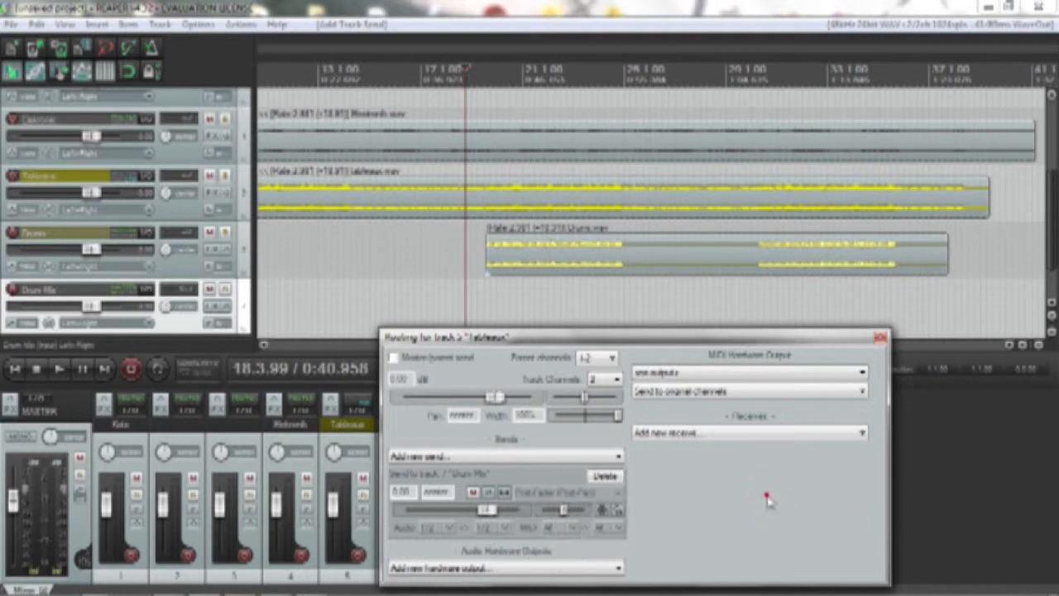
click(881, 337)
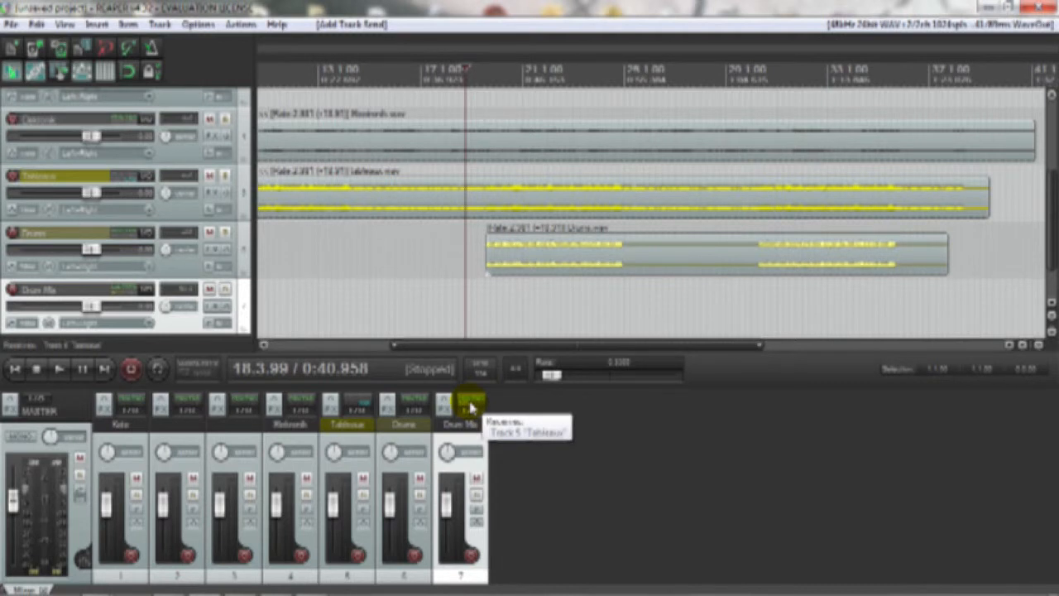
- Route the Drums track to Drum Mix with a Post-Fader (Post-Pan) send and turn off its master/parent send
click(411, 407)
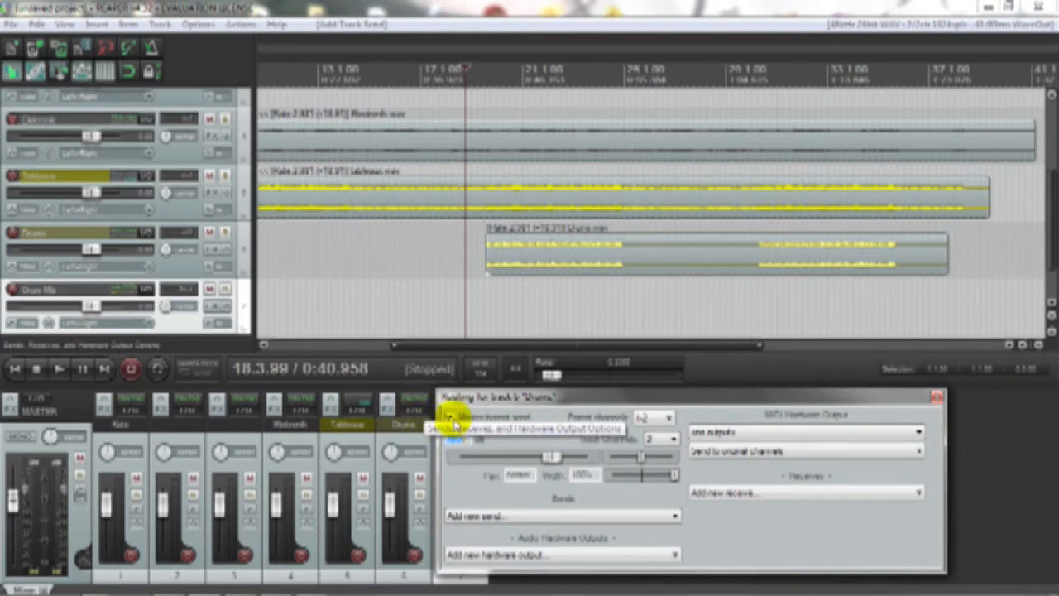
click(448, 418)
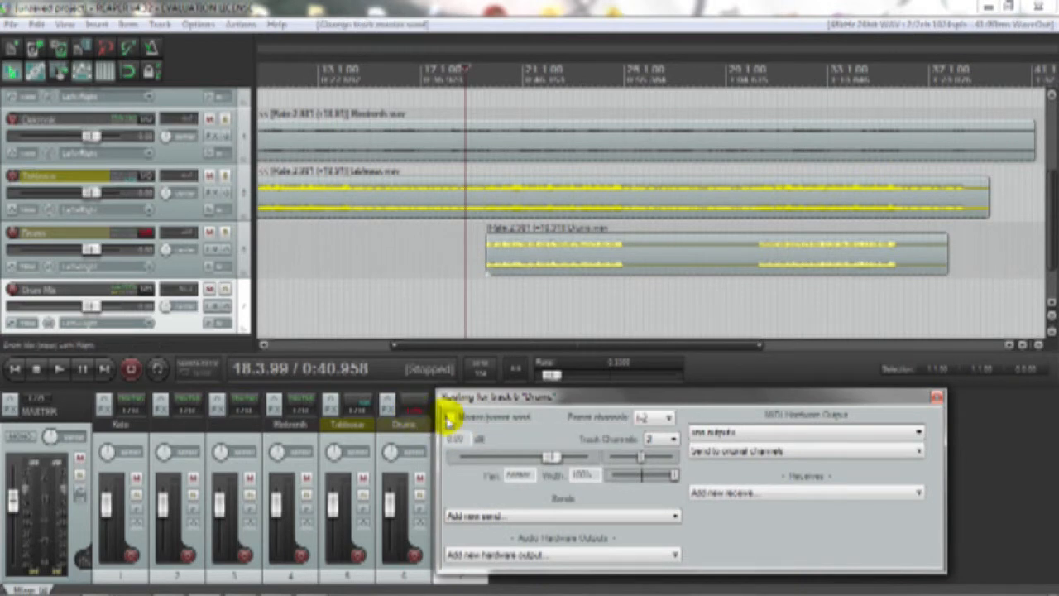
click(676, 516)
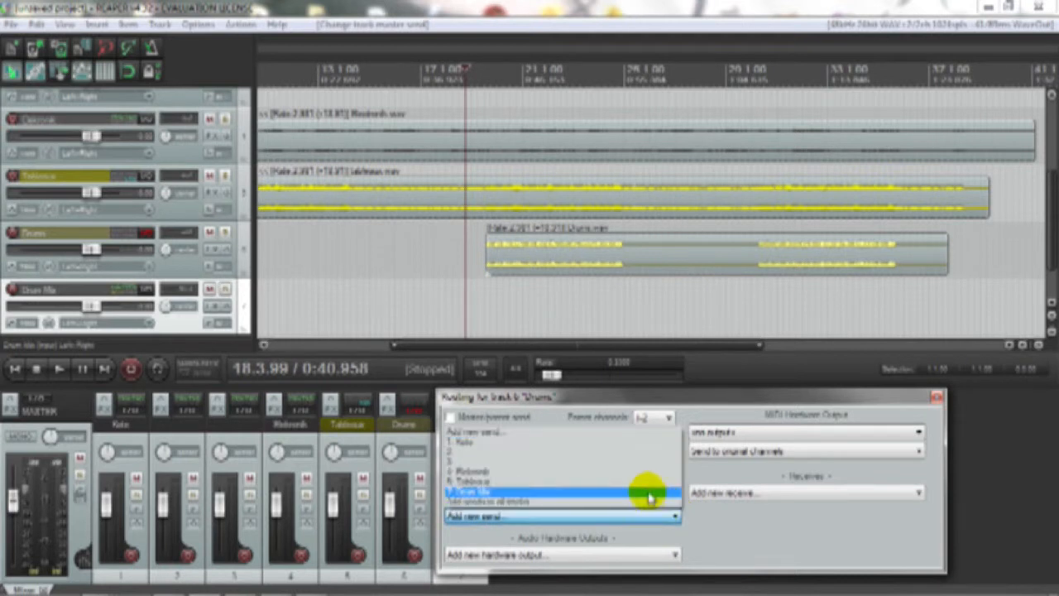
click(649, 493)
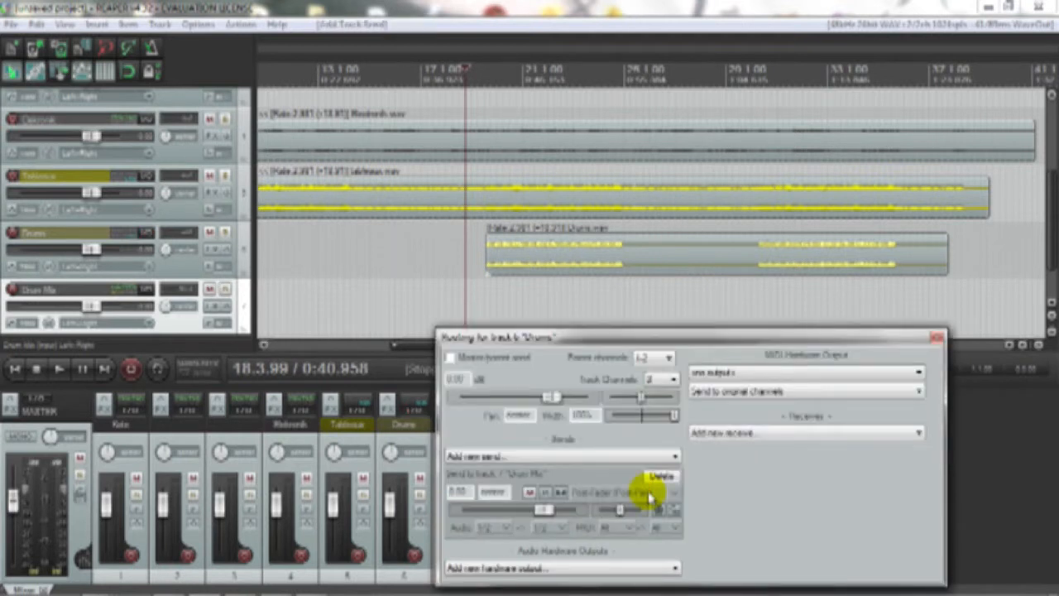
click(620, 494)
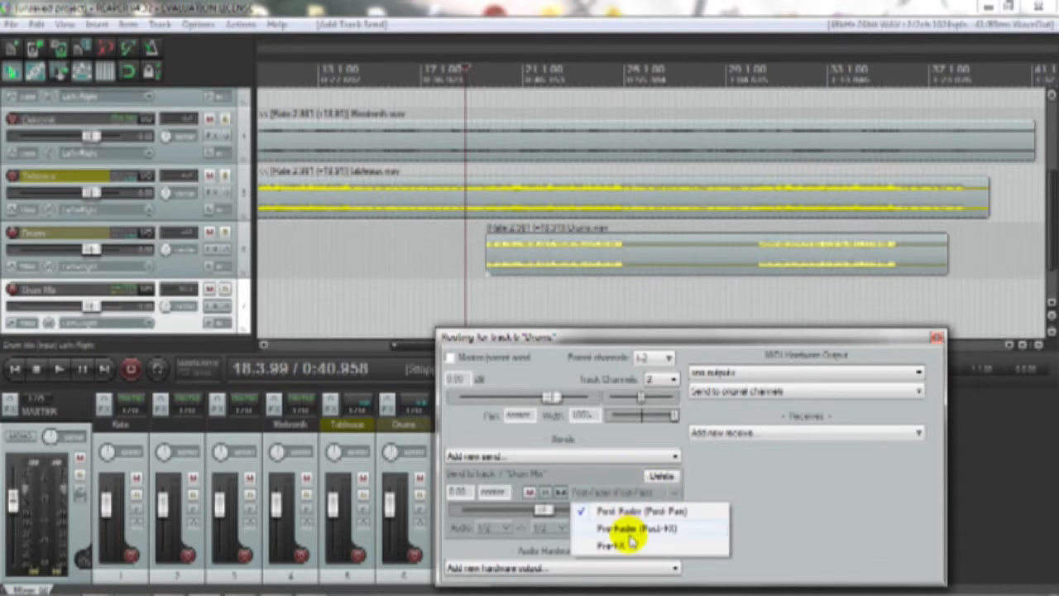
click(774, 507)
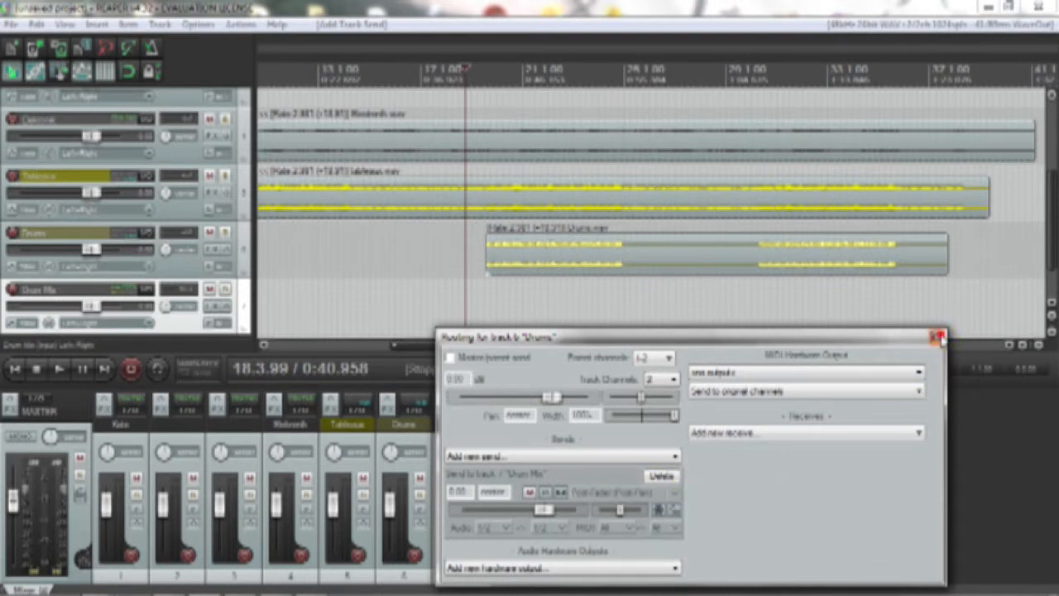
click(939, 337)
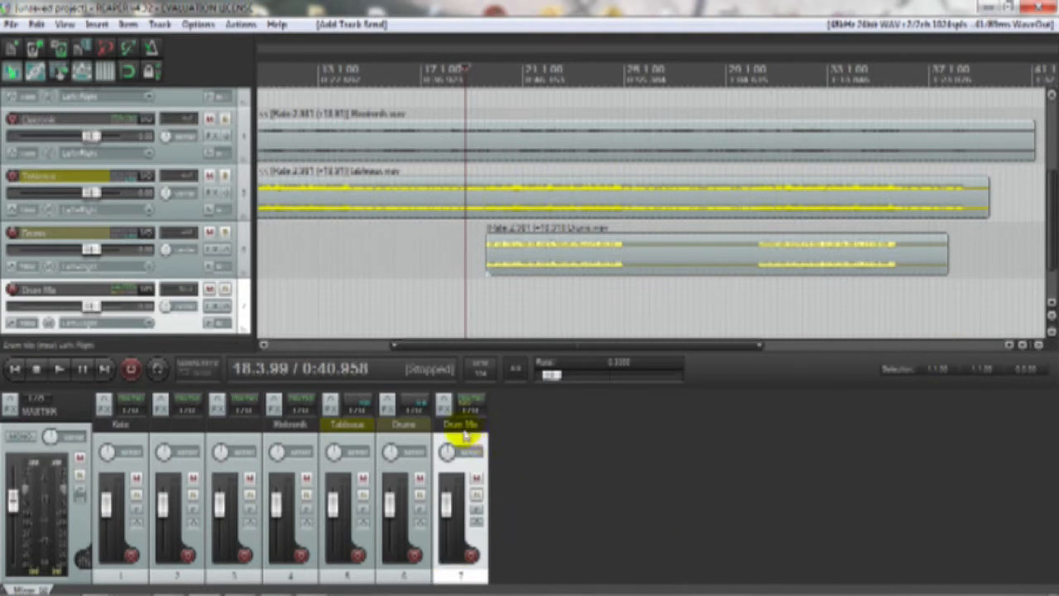
- Check the Tableaux track's send and the receives in the Drum Mix track's routing settings
mouse_move(463, 418)
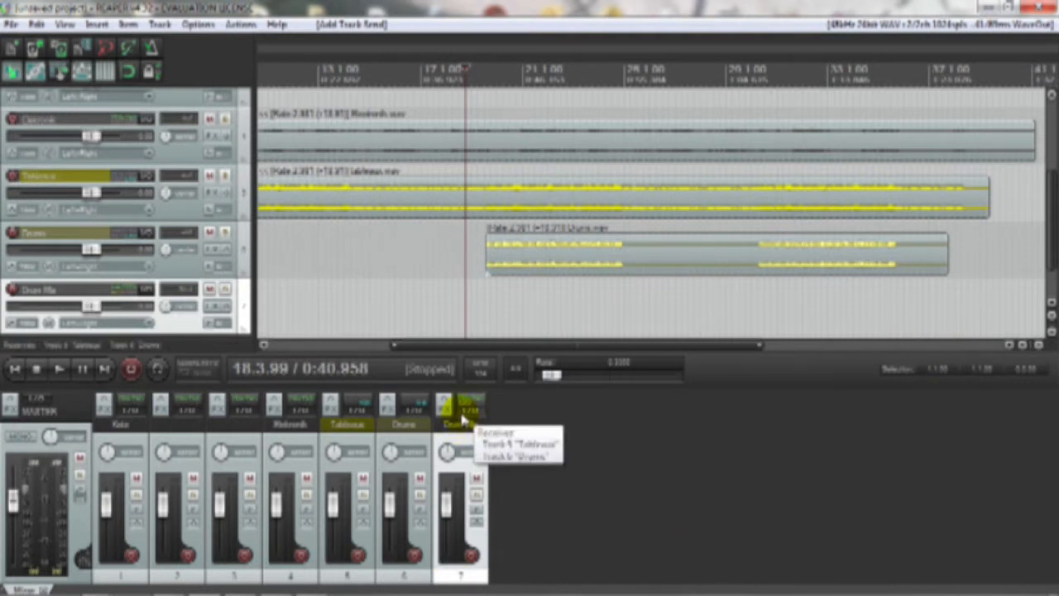
mouse_move(352, 413)
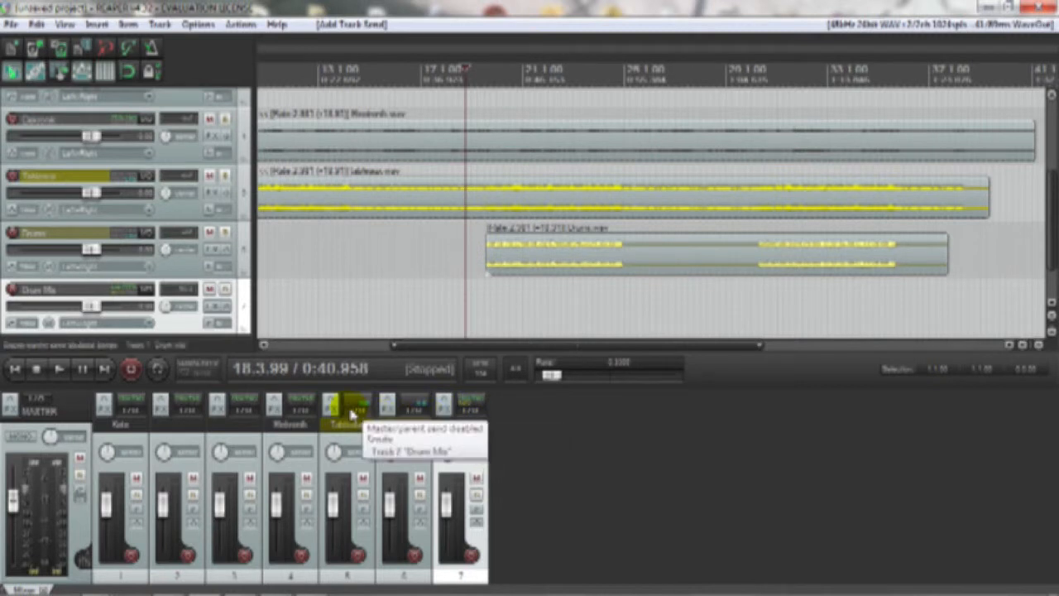
click(470, 410)
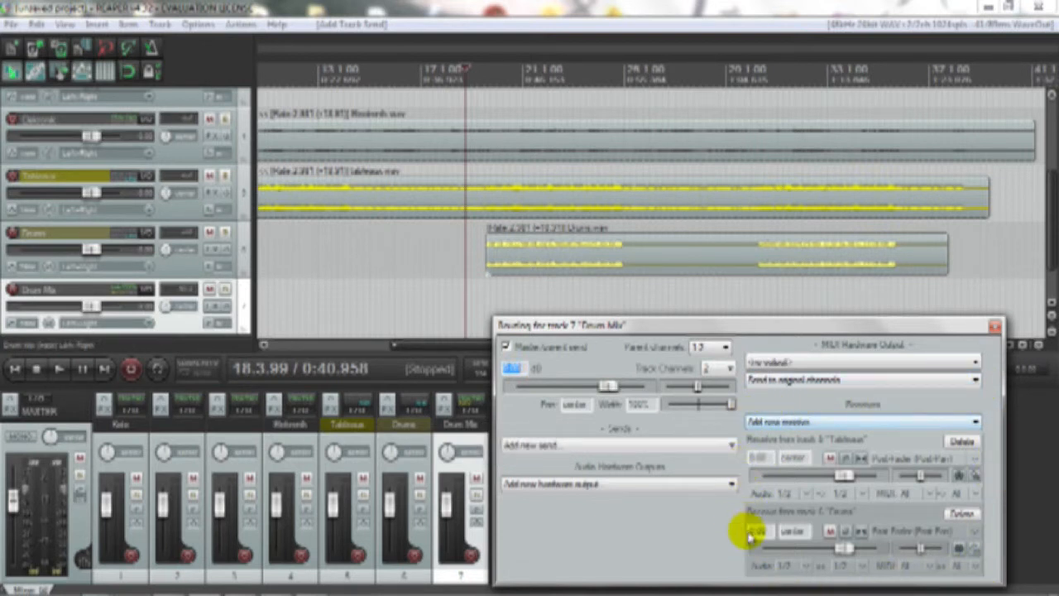
click(995, 325)
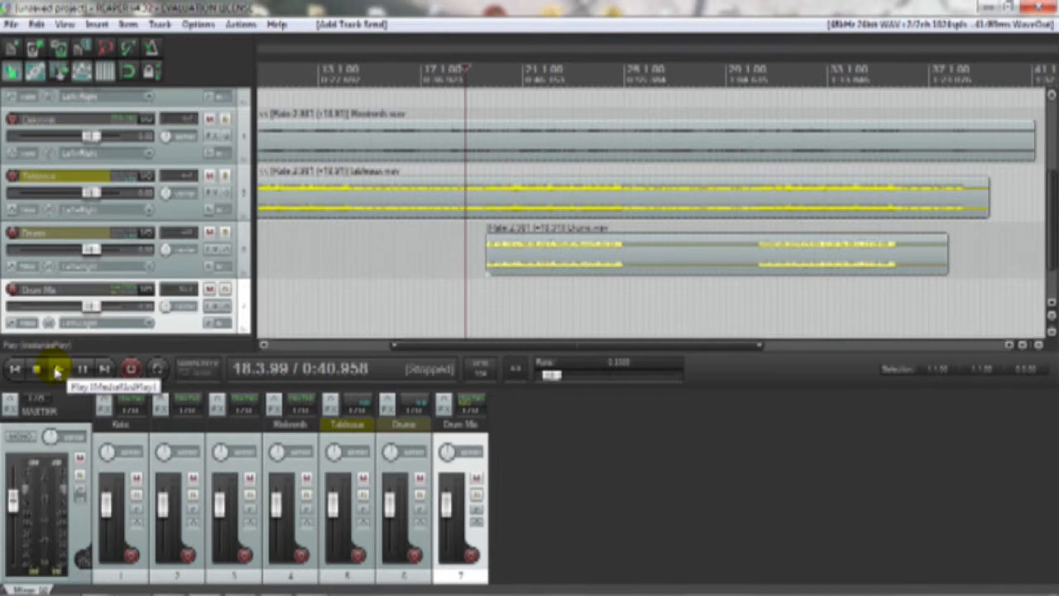
- Play the project, raise the Drum Mix track's volume to about +1 dB while listening, and stop playback
click(58, 370)
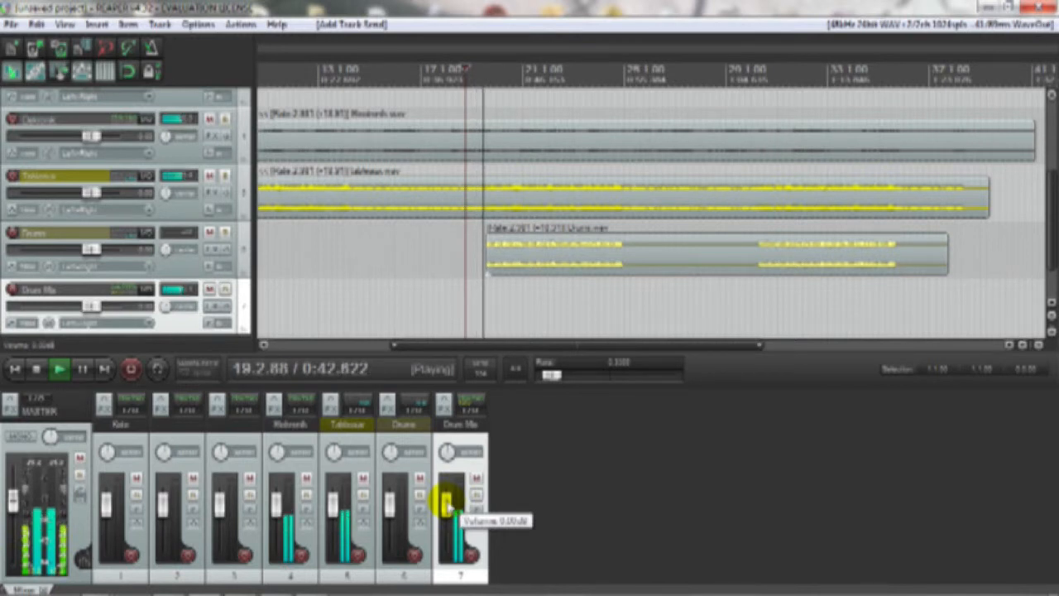
mouse_move(447, 501)
mouse_down()
mouse_move(447, 551)
mouse_move(447, 505)
mouse_up()
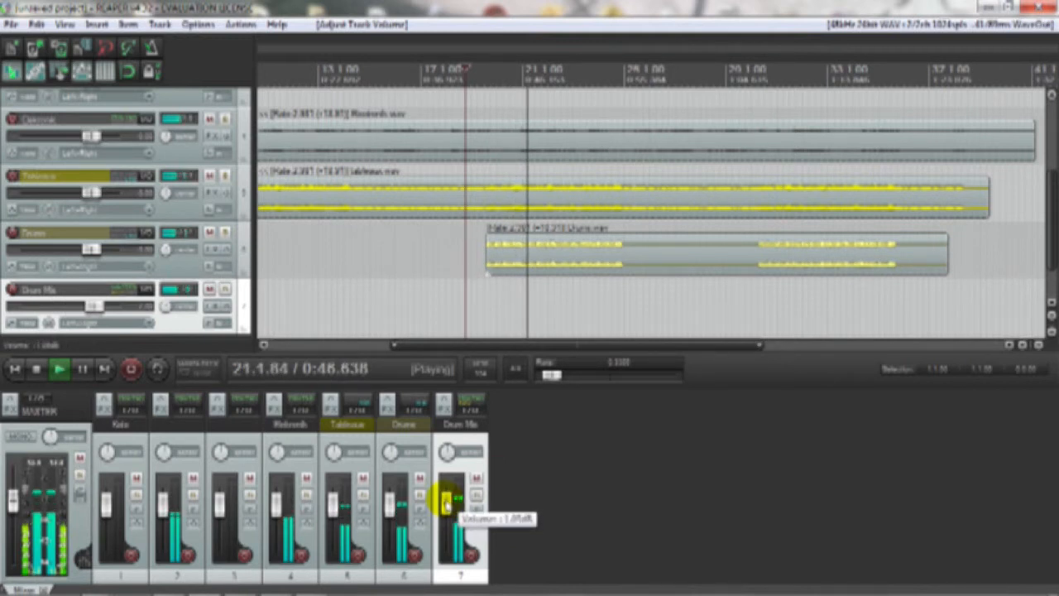
click(37, 370)
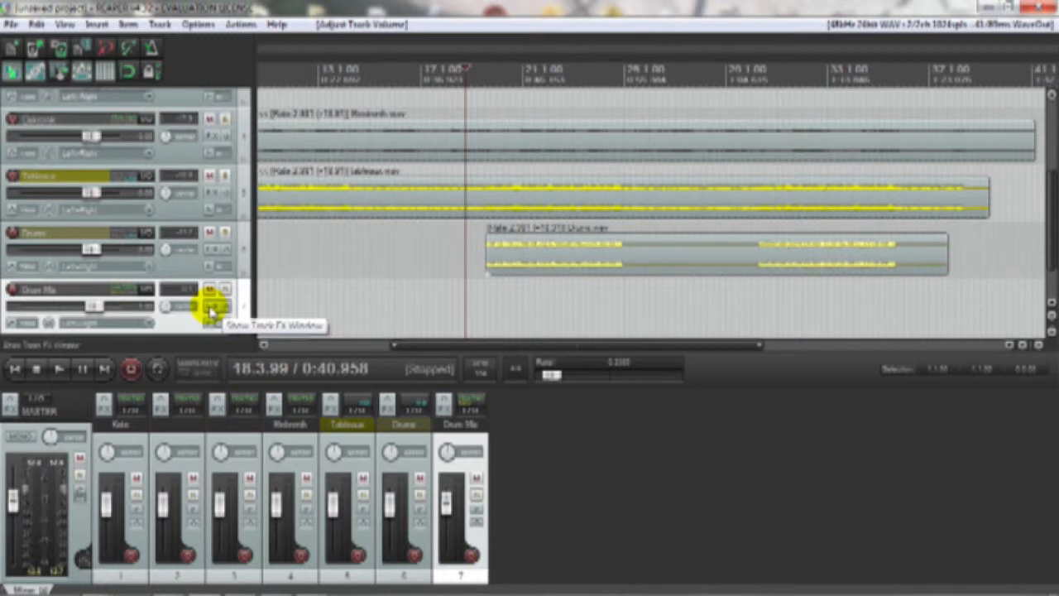
- Add the PM-Dimension 3D (x64) VST effect to the Drum Mix track and move its plug-in window clear of the track controls
click(212, 308)
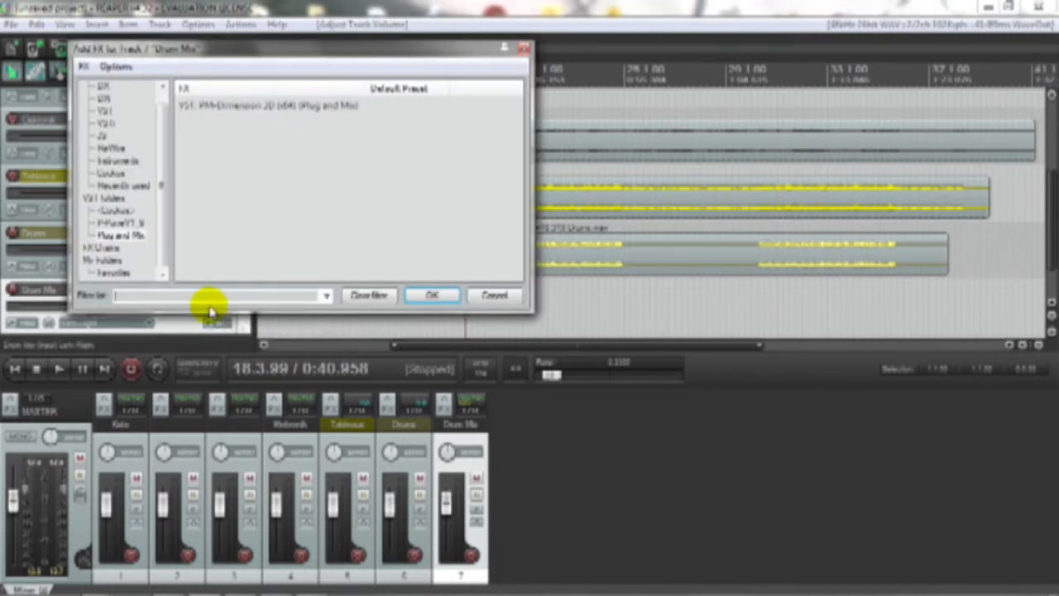
click(226, 108)
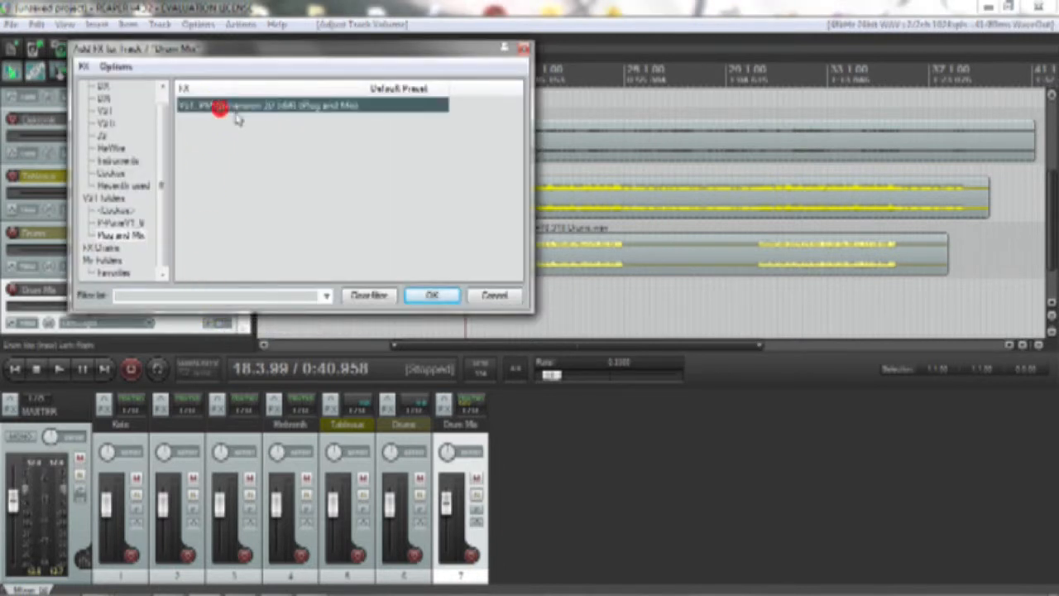
click(418, 296)
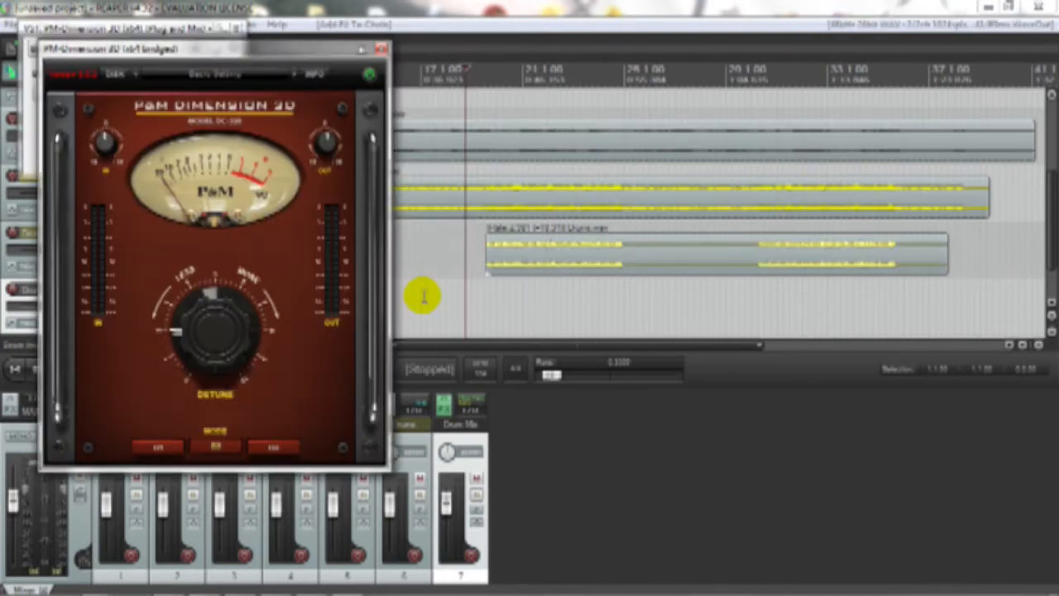
drag(248, 53, 729, 35)
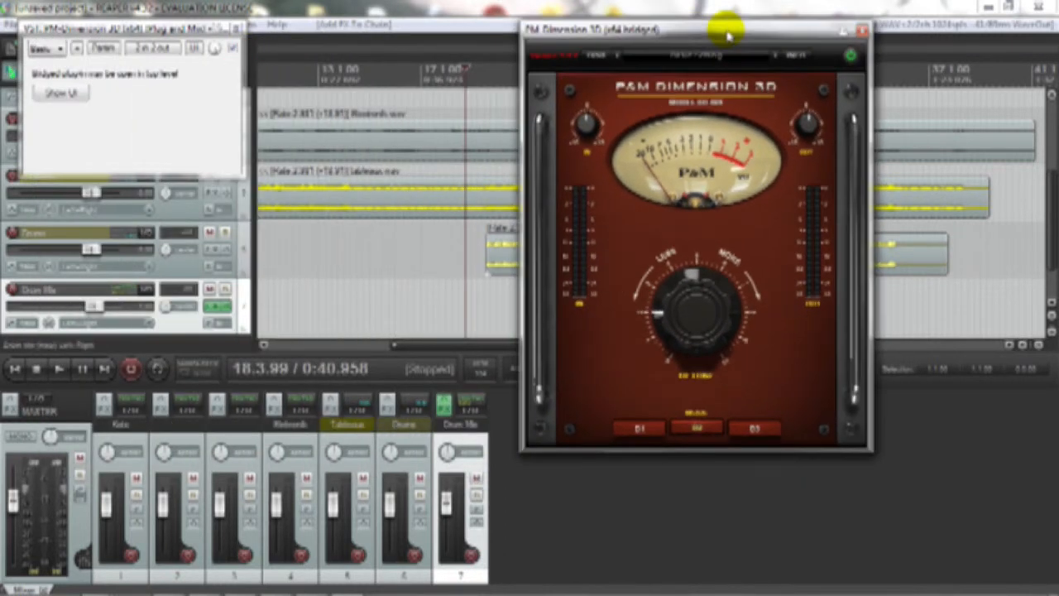